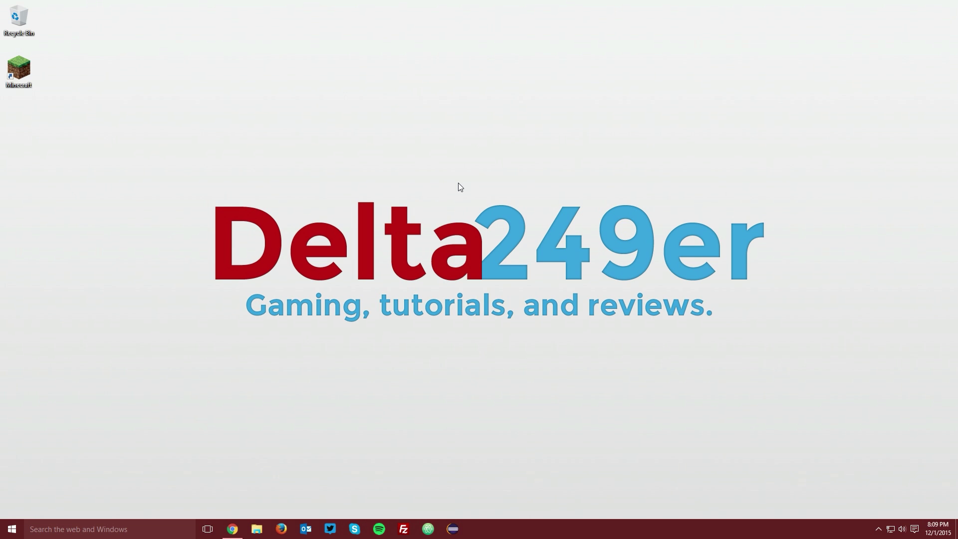
Switch to Chrome and show the Forge downloads for Minecraft 1.8.8 on files.minecraftforge.net
left_click(226, 522)
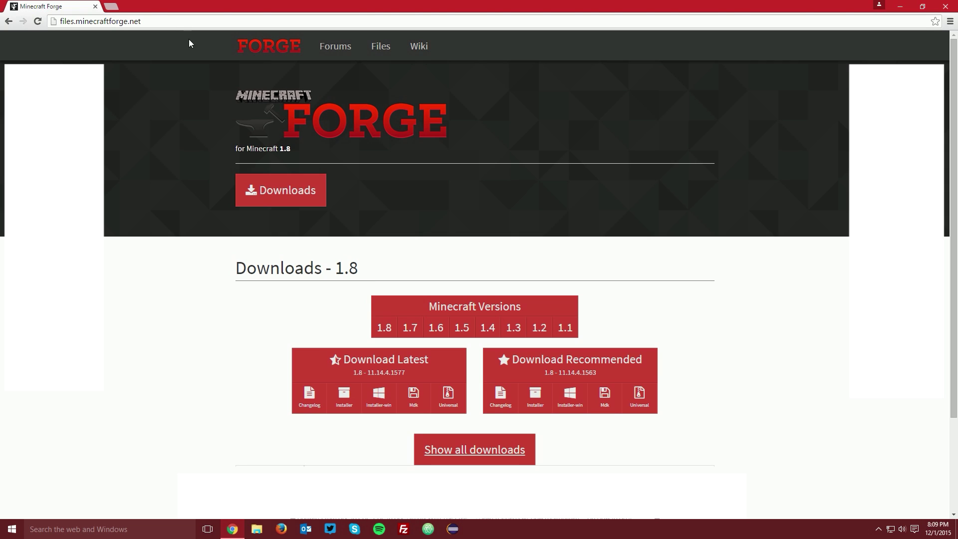
left_click(169, 25)
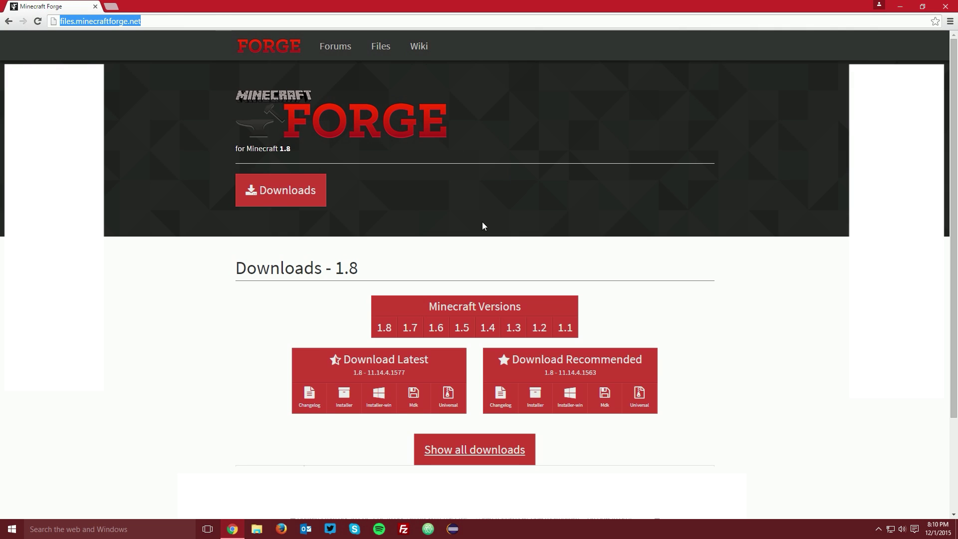
mouse_move(382, 329)
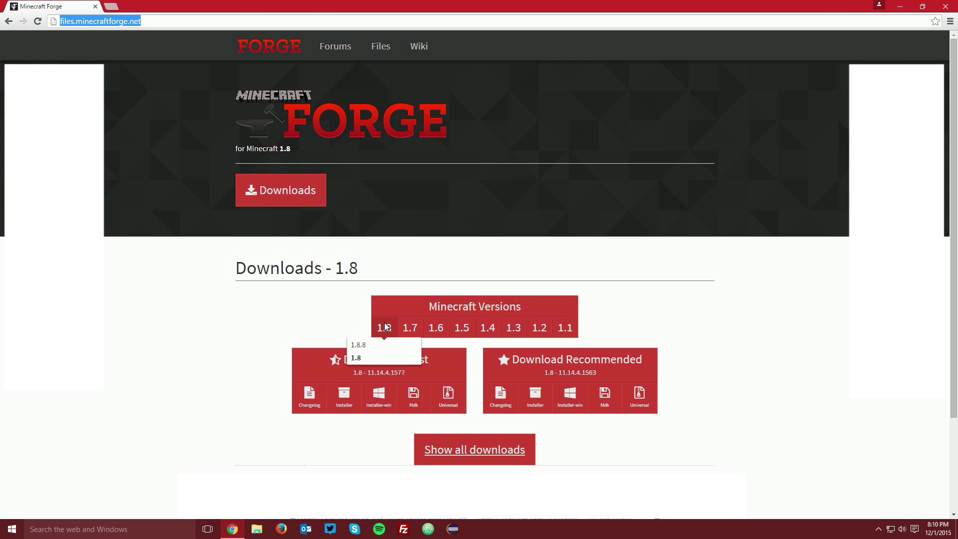
left_click(363, 345)
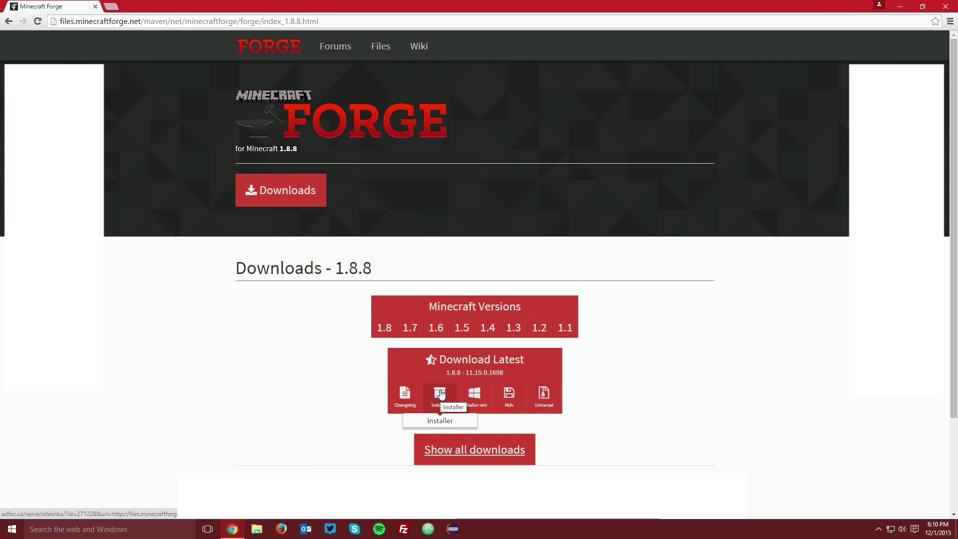
Download the latest Forge 1.8.8 installer, skipping the advertisement, save it to the Desktop, and minimize the browser
left_click(441, 397)
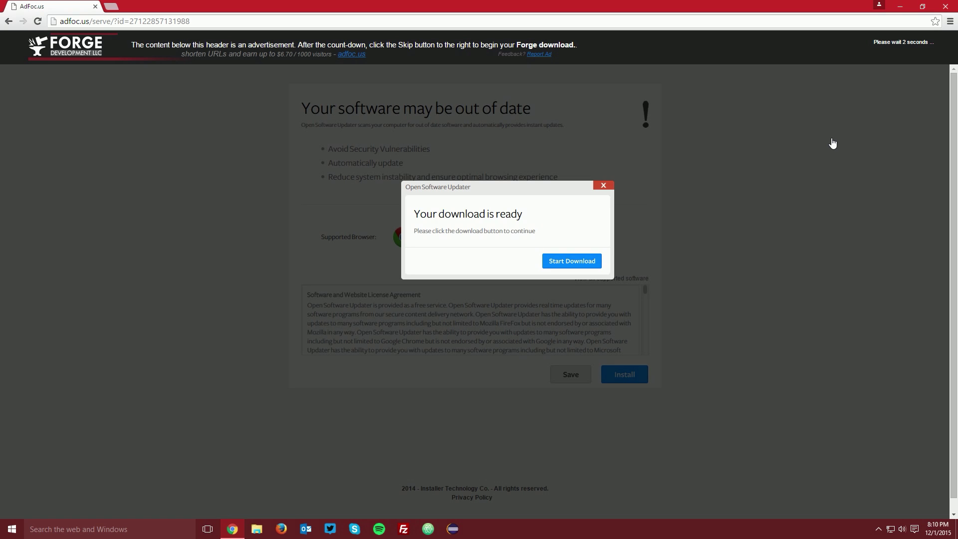
left_click(902, 47)
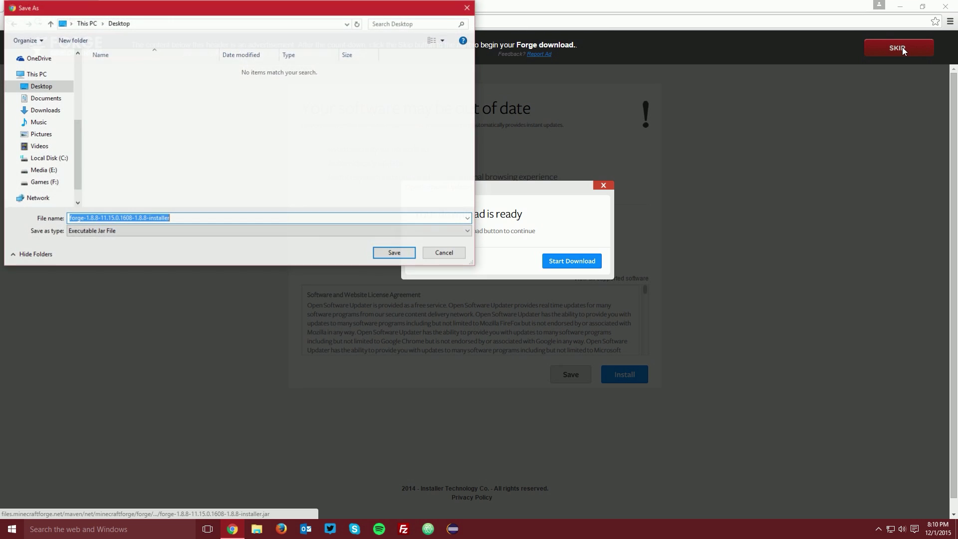
left_click(41, 86)
left_click(392, 252)
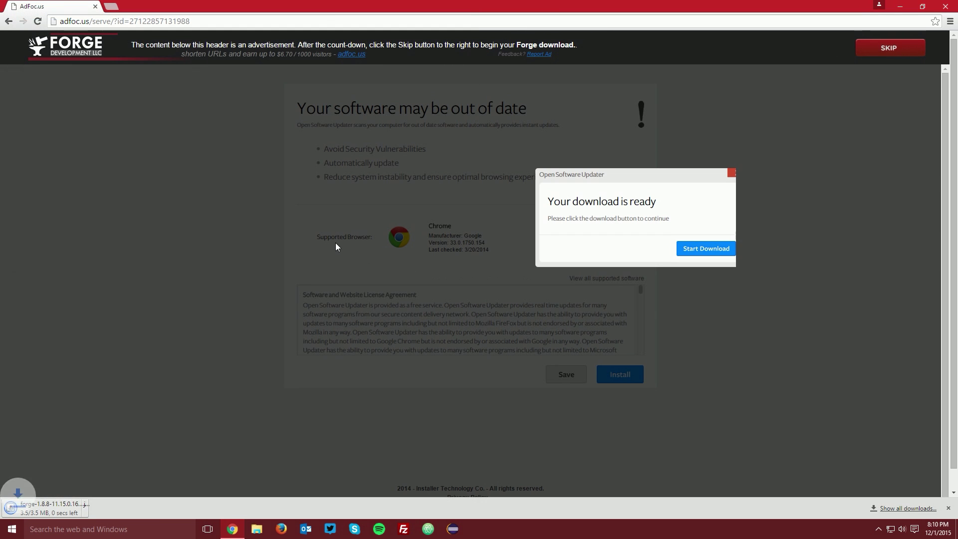
left_click(900, 6)
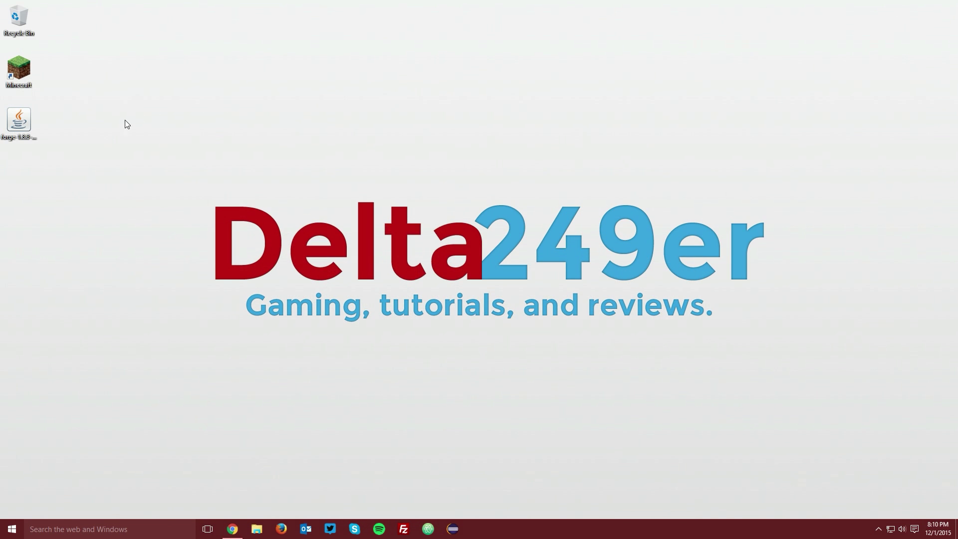
Run the downloaded Forge installer with Java(TM) Platform SE binary and install the client
right_click(26, 129)
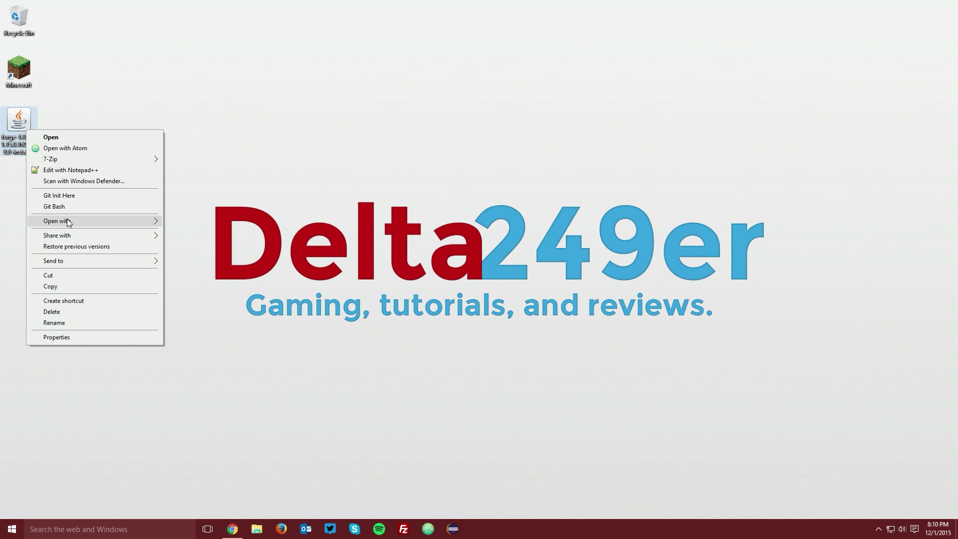
mouse_move(68, 221)
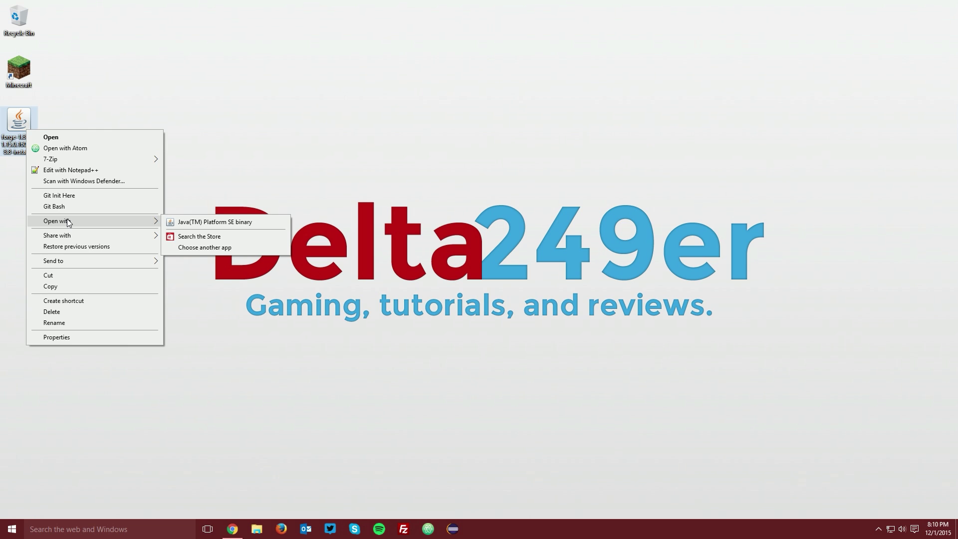
left_click(195, 223)
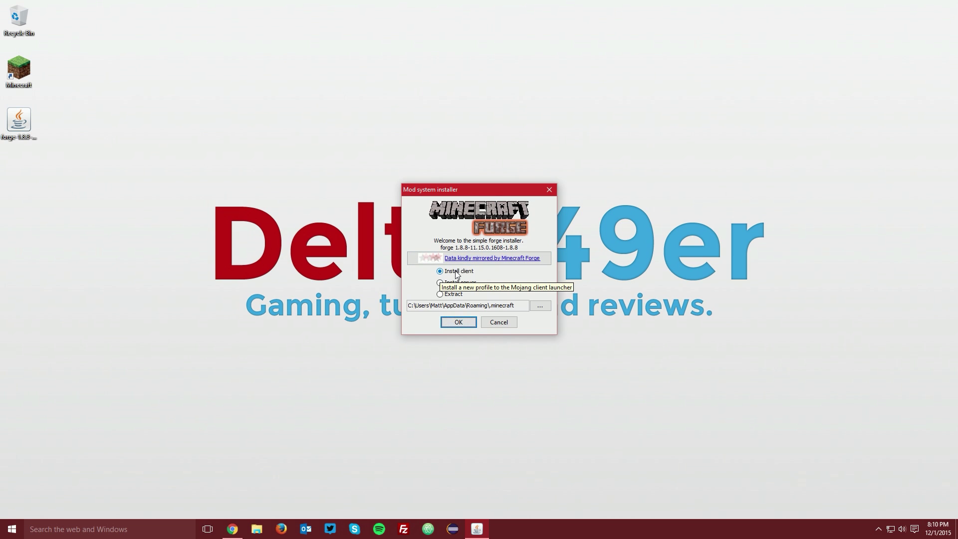
left_click(457, 323)
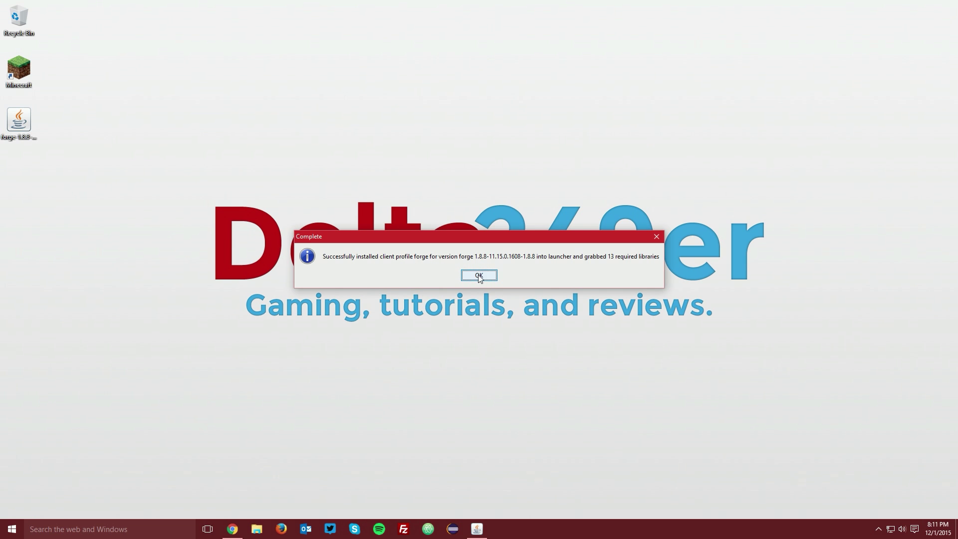
left_click(480, 274)
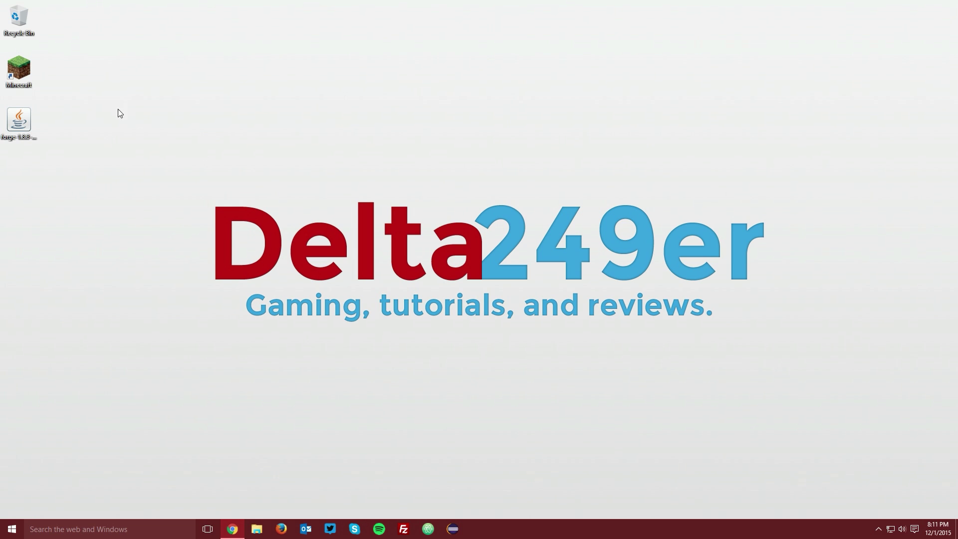
Open the Minecraft Launcher and start the game with the forge profile
double_click(24, 71)
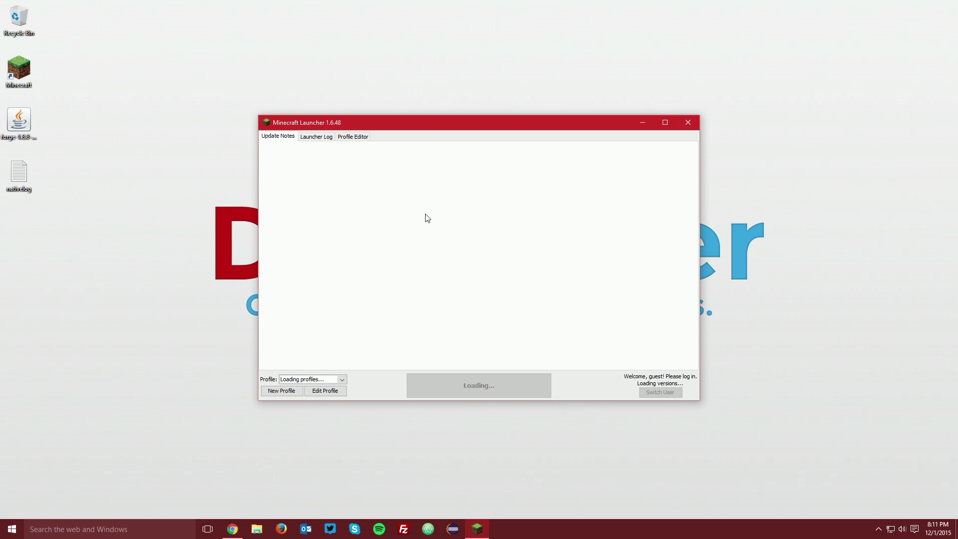
left_click(335, 380)
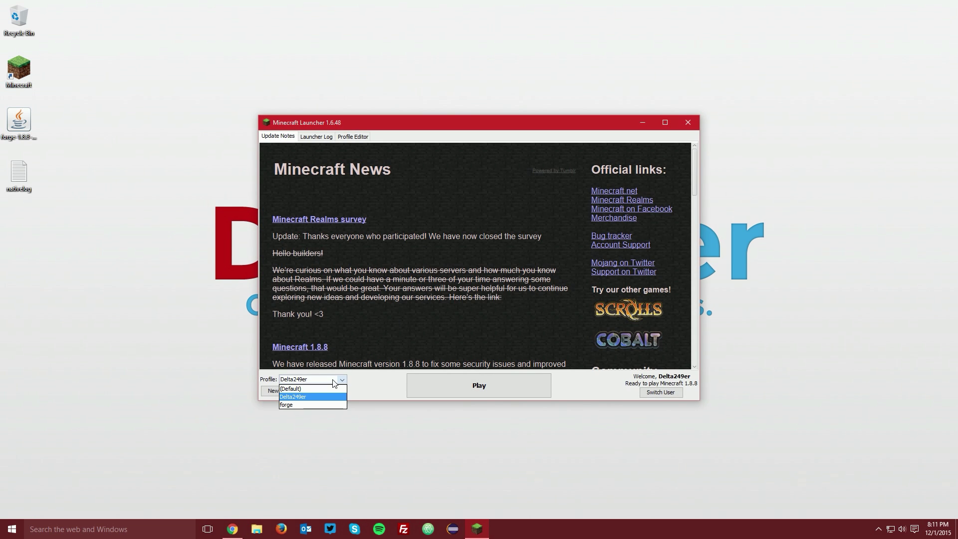
left_click(321, 405)
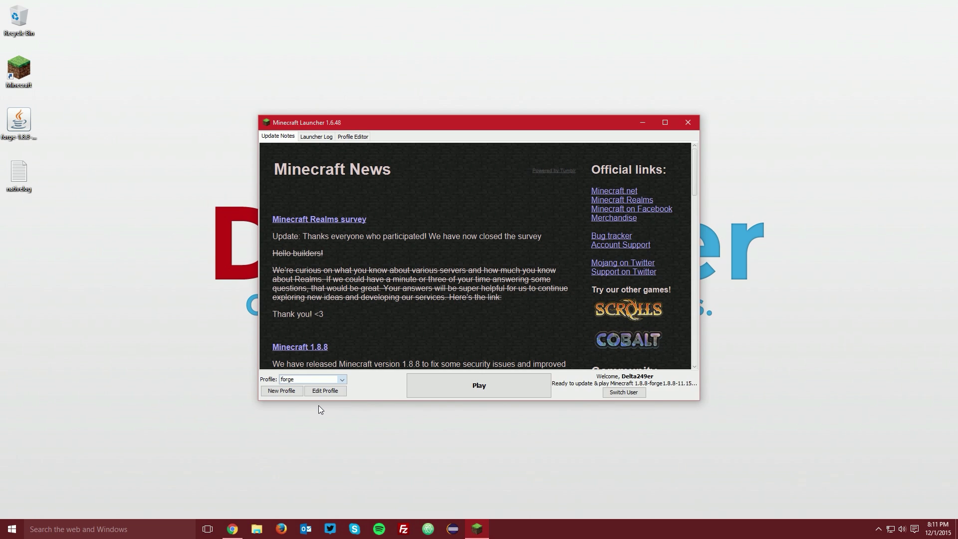
left_click(477, 383)
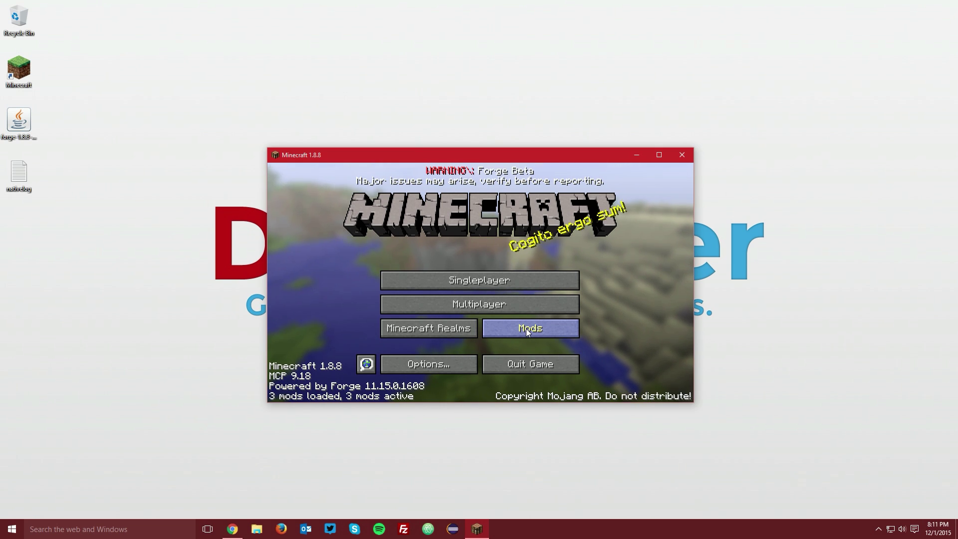
Check the list of installed mods in Minecraft and quit the game
left_click(526, 328)
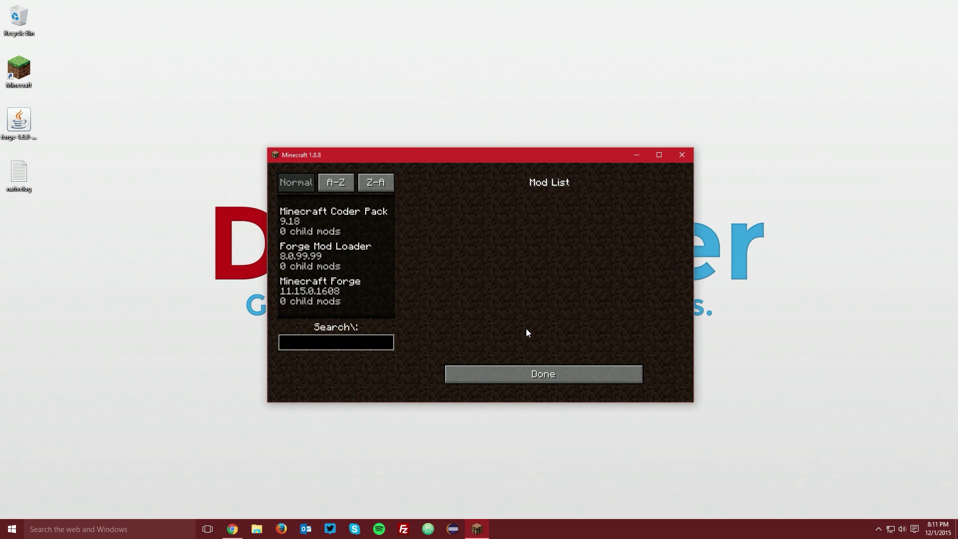
left_click(539, 374)
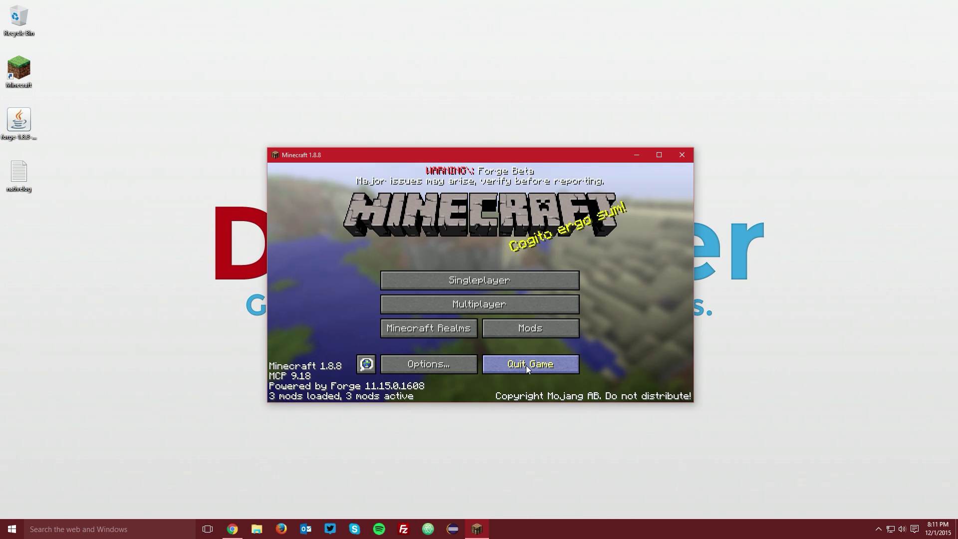
left_click(526, 367)
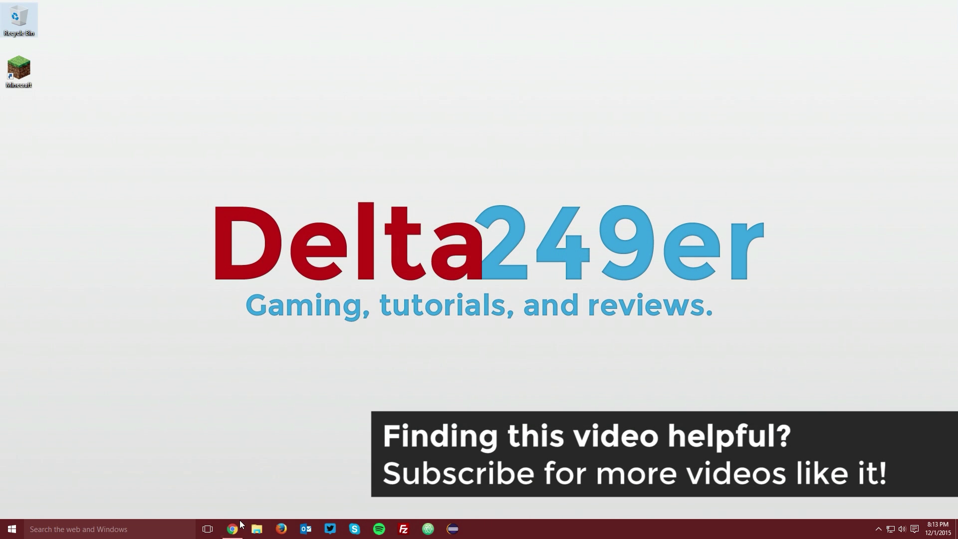
Switch to Chrome and examine the OptiFine HD Ultra entries for Minecraft 1.8.8 on the optifine.net downloads page
left_click(233, 528)
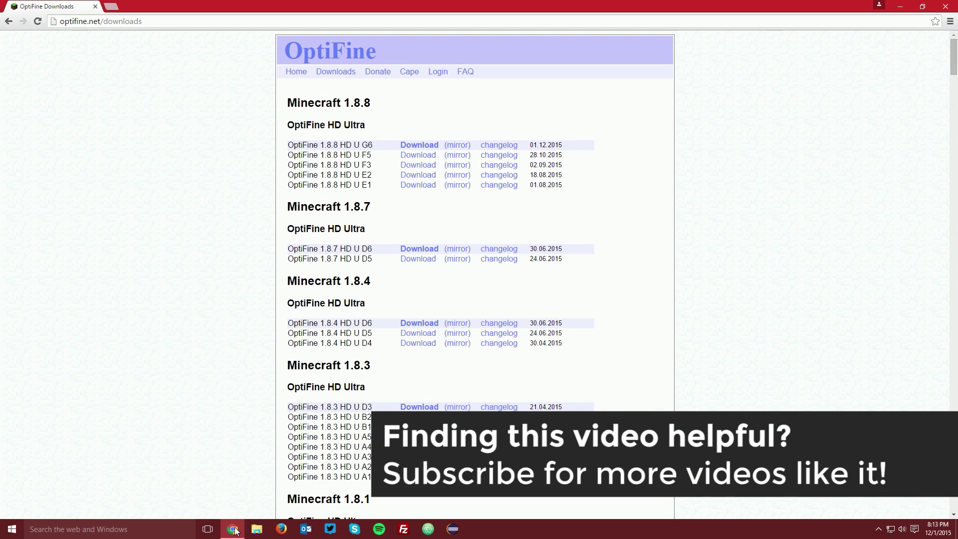
left_click(174, 21)
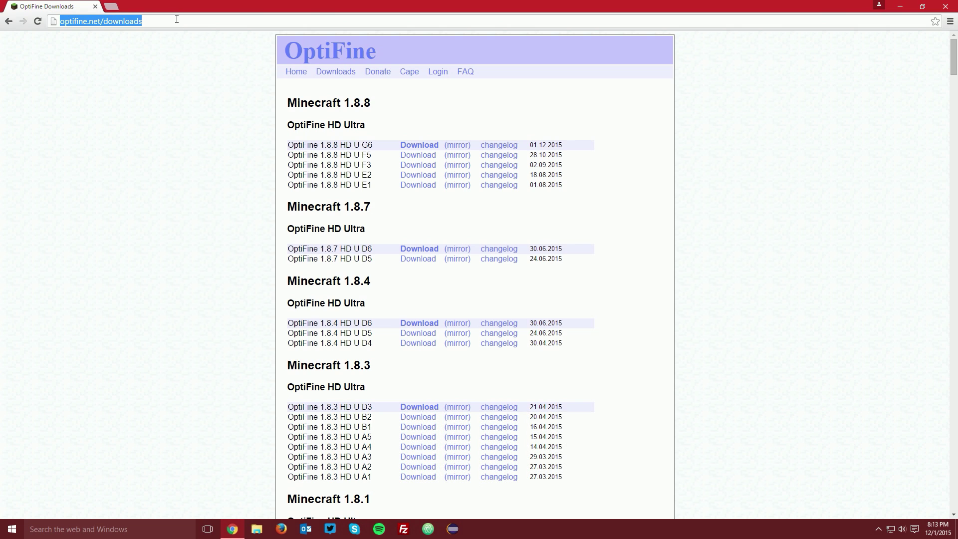
left_click_drag(372, 102, 289, 104)
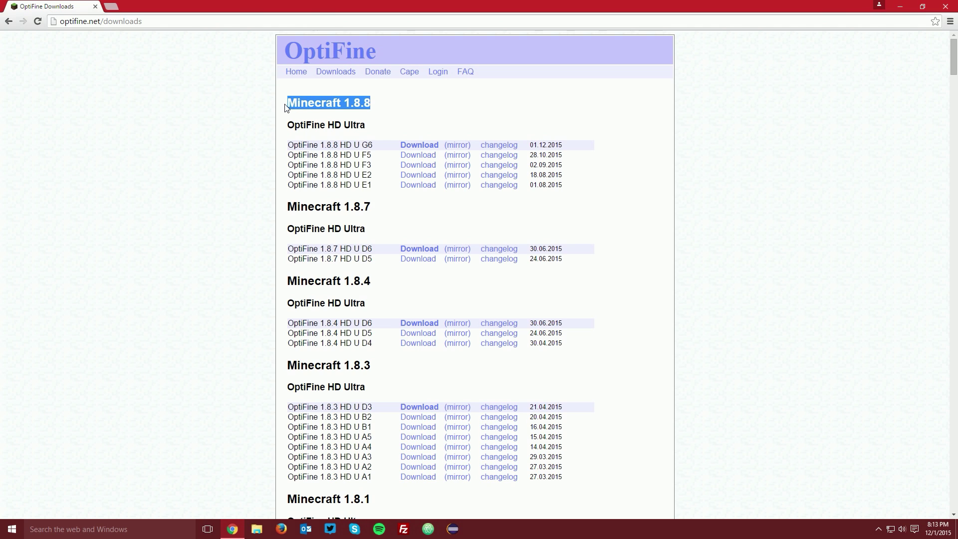
left_click_drag(293, 123, 344, 123)
left_click(349, 123)
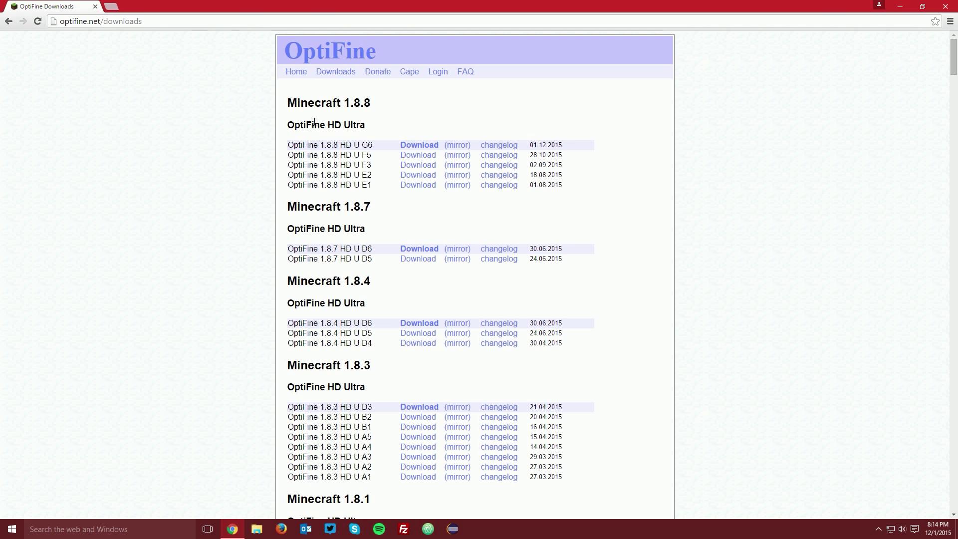
left_click_drag(323, 100, 289, 103)
left_click(370, 102)
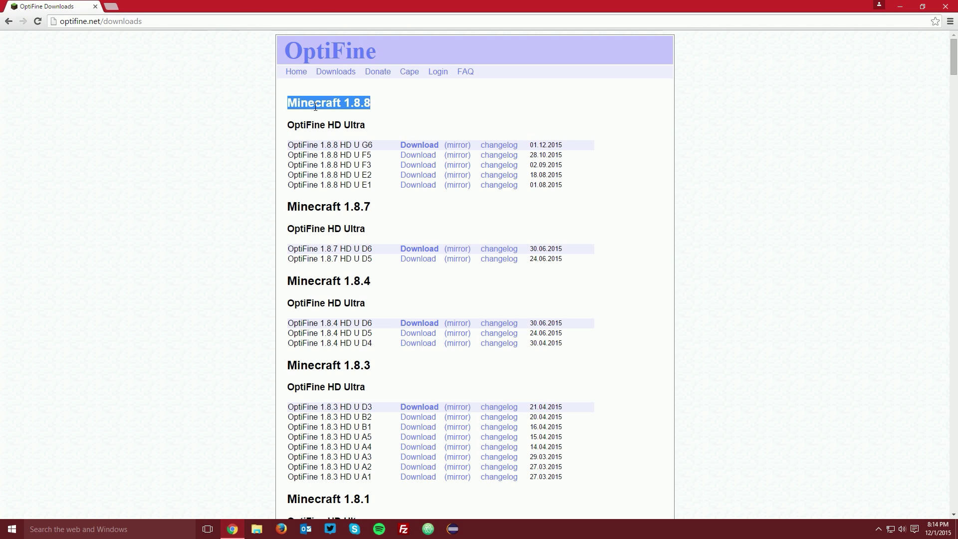
left_click(289, 144)
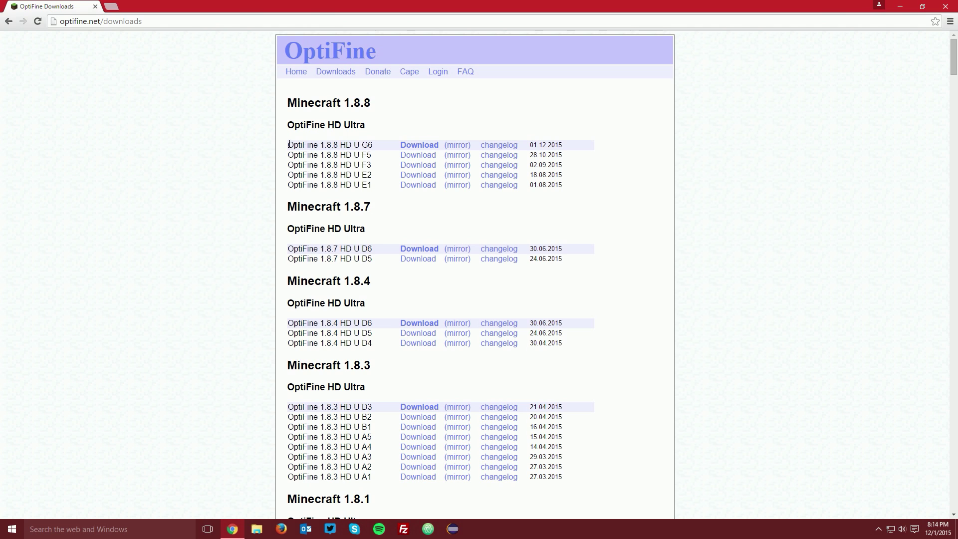
left_click_drag(290, 145, 339, 143)
left_click(339, 143)
Download OptiFine 1.8.8 HD U G6, skipping the advertisement, save it to the Desktop, and minimize the browser
left_click(418, 145)
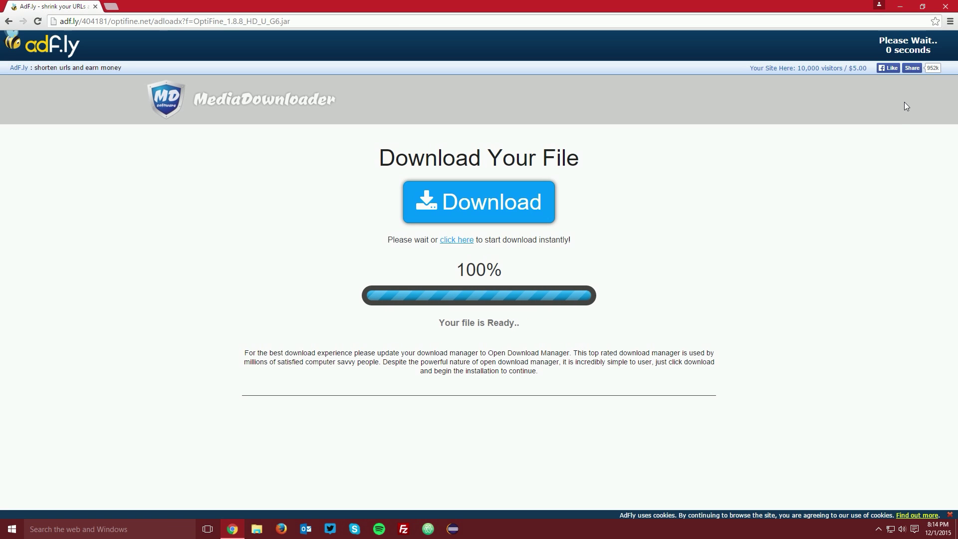
left_click(896, 51)
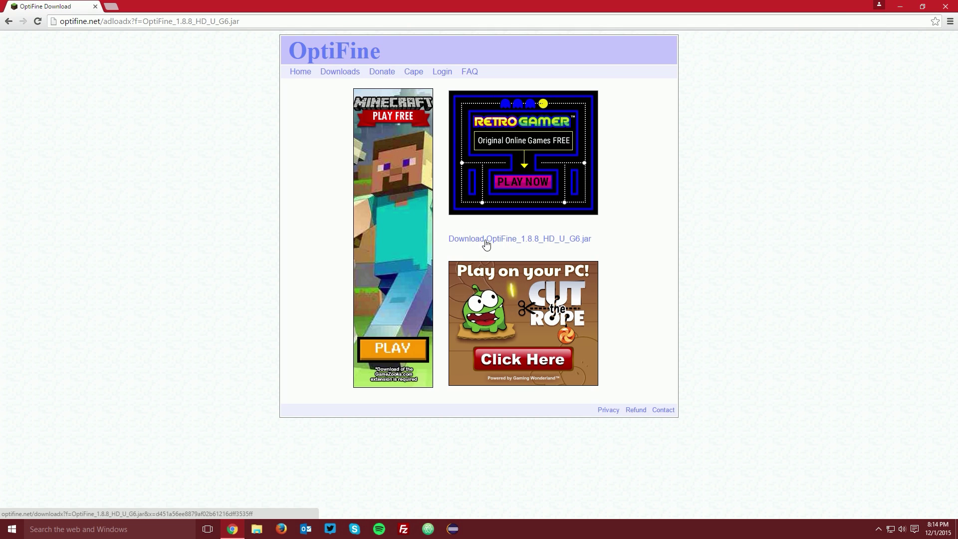
left_click(568, 240)
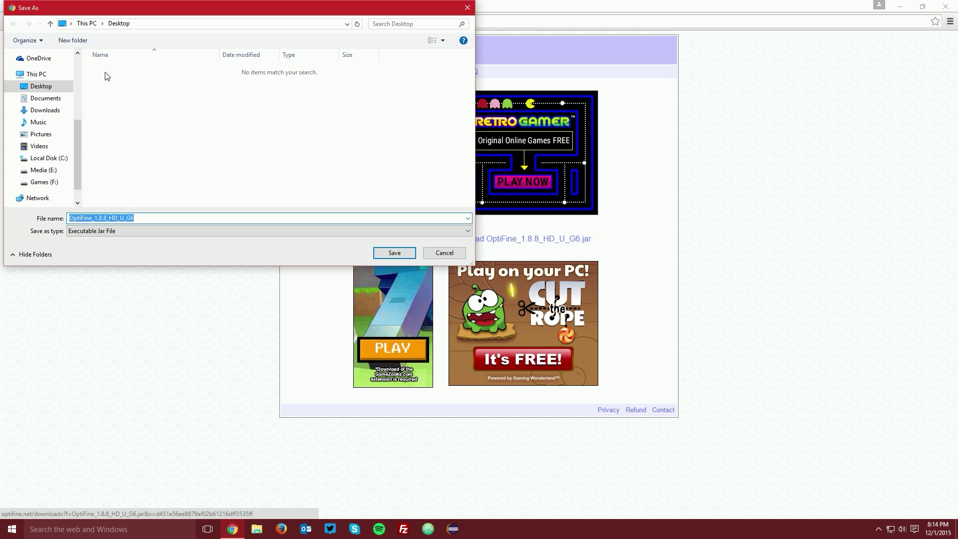
left_click(41, 85)
left_click(394, 253)
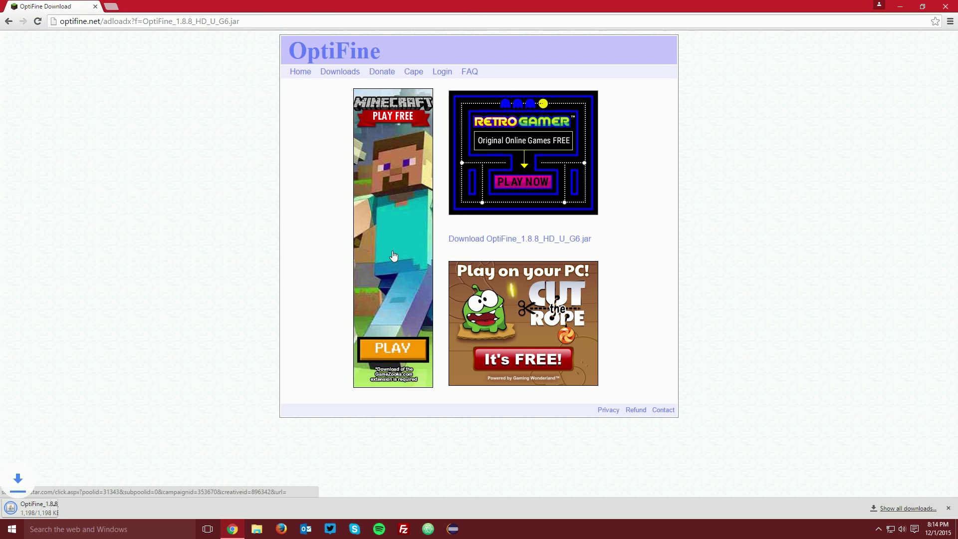
left_click(898, 6)
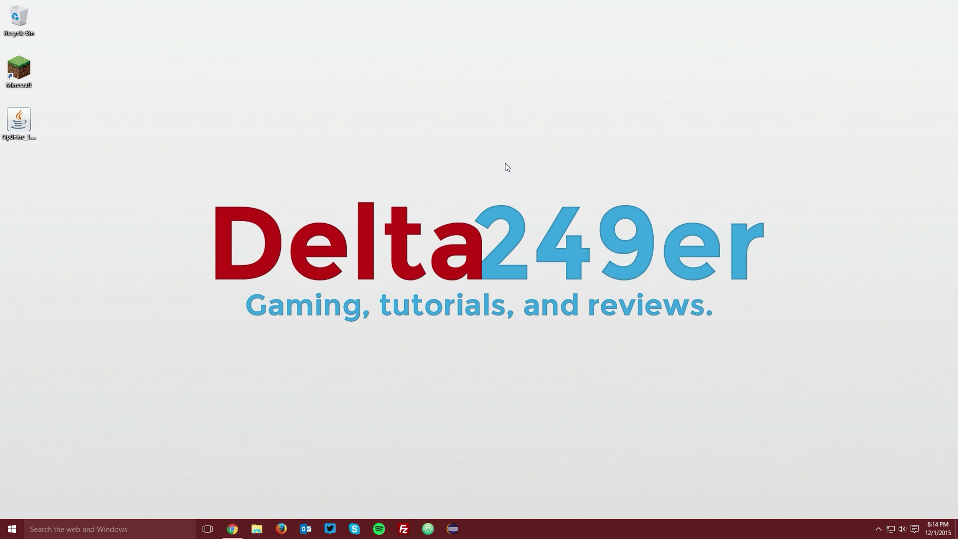
Open the %appdata% location through the Run dialog and go into the .minecraft folder
key("super+r")
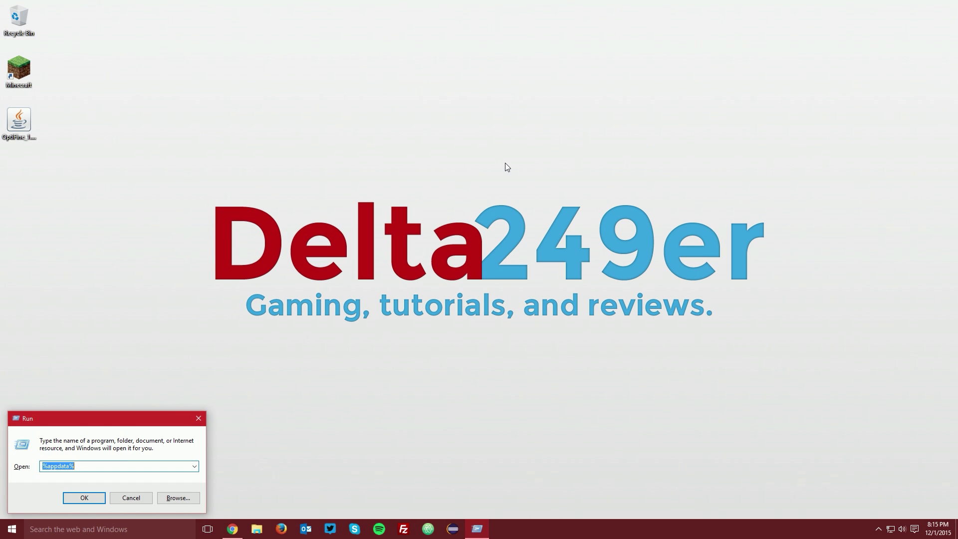
type("%")
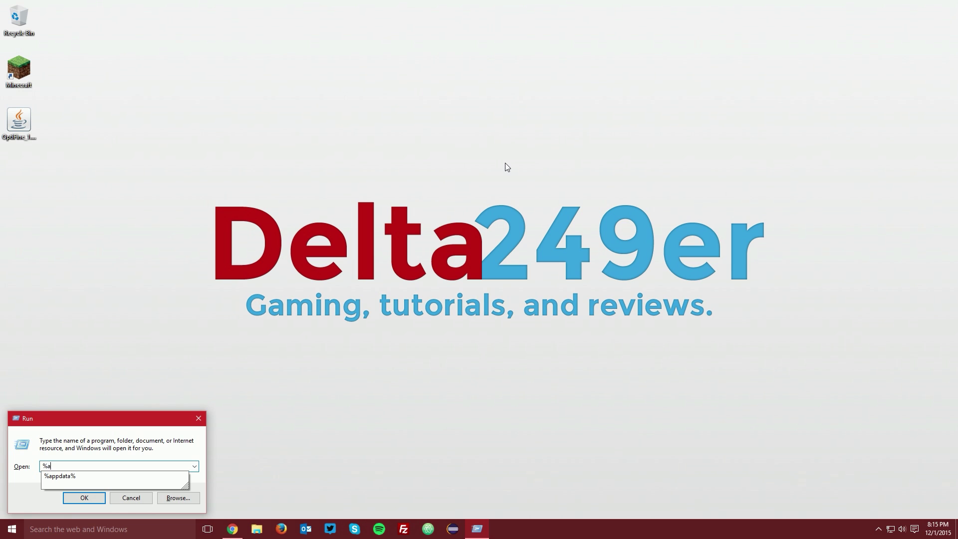
type("appdata%")
left_click(83, 497)
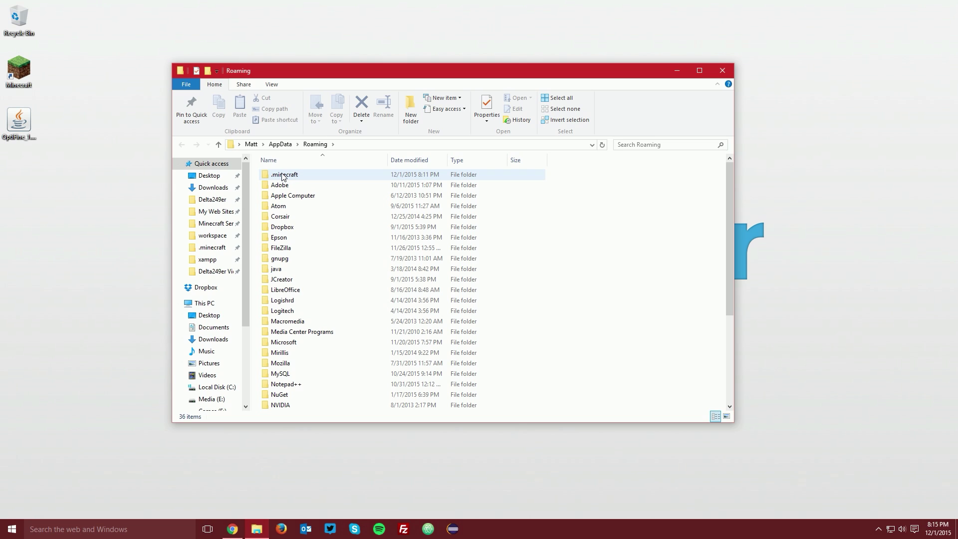
double_click(283, 176)
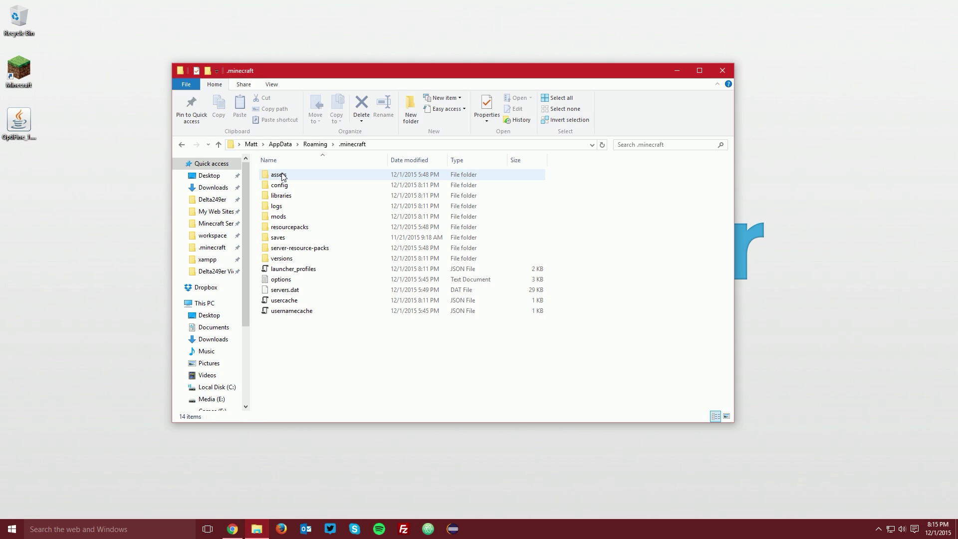
Move the OptiFine_1.8.8_HD_U_G6 file from the Desktop into the mods folder of .minecraft and close the folder window
double_click(278, 218)
left_click(22, 128)
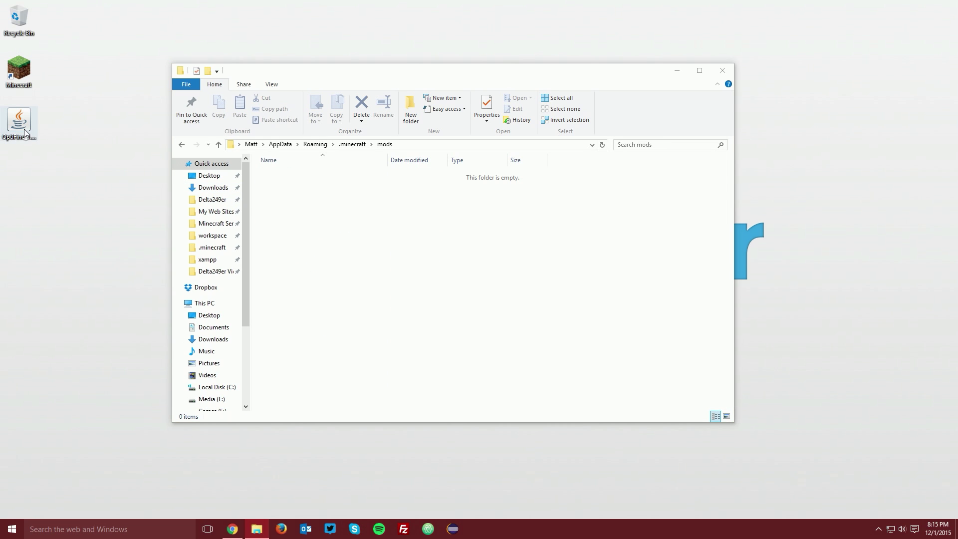
left_click_drag(11, 120, 336, 222)
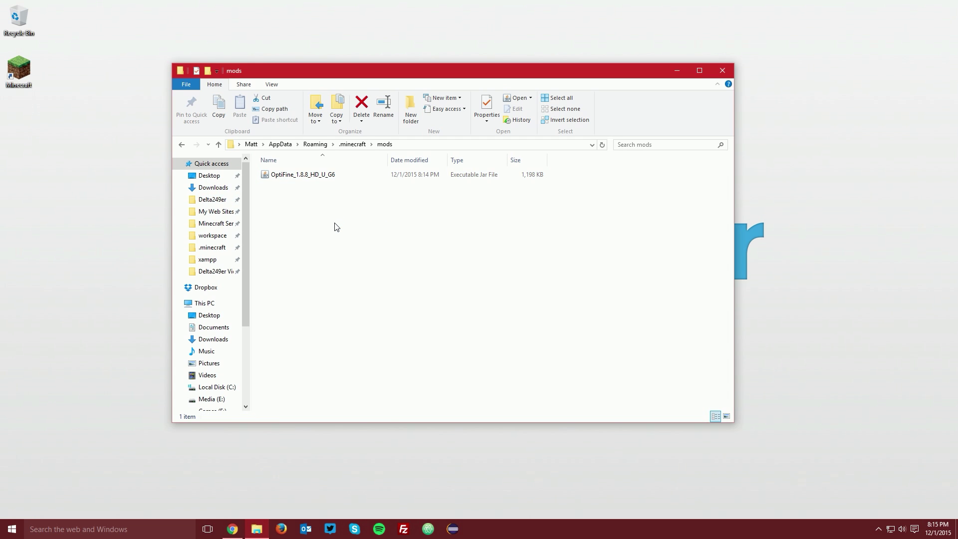
left_click(722, 74)
Launch Minecraft with the forge profile and check the OptiFine video settings, returning to the title screen
double_click(24, 75)
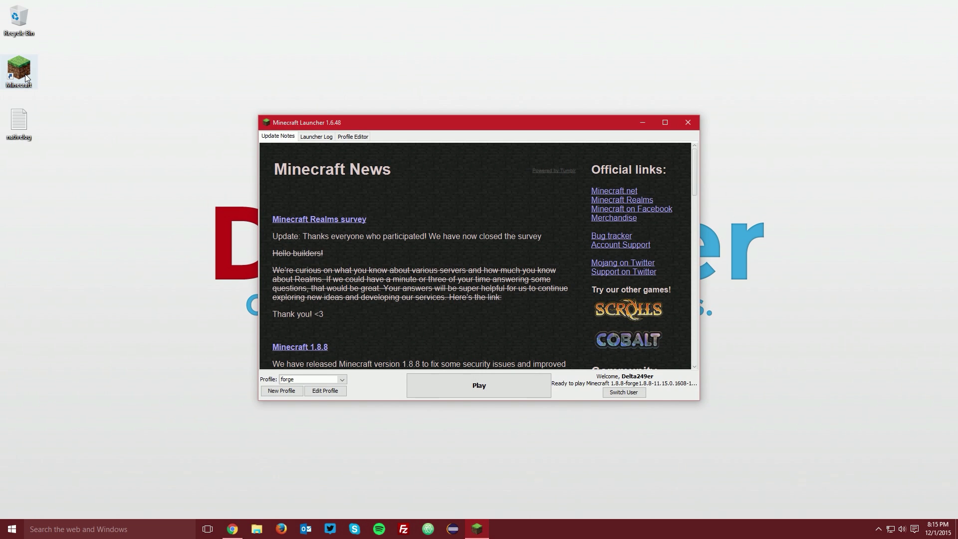
left_click(484, 385)
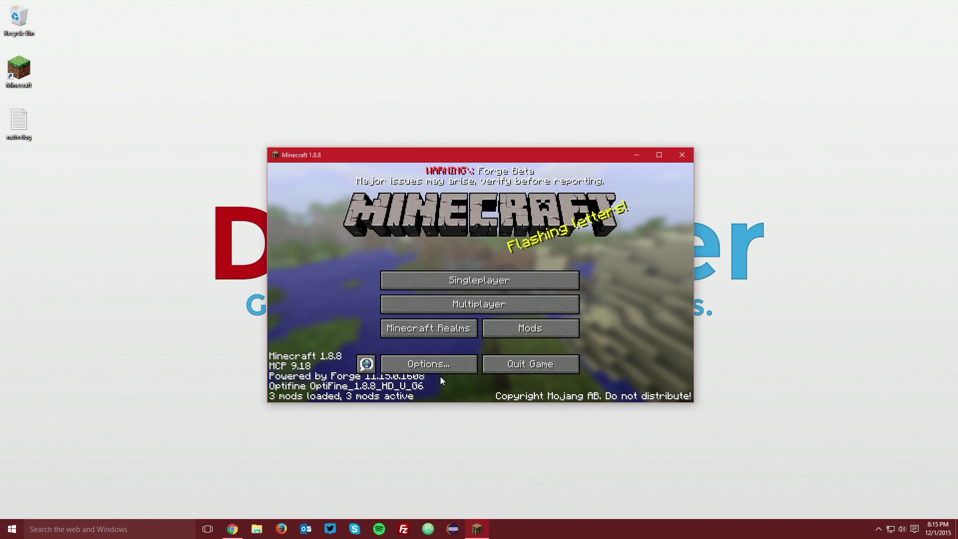
left_click(446, 360)
left_click(391, 301)
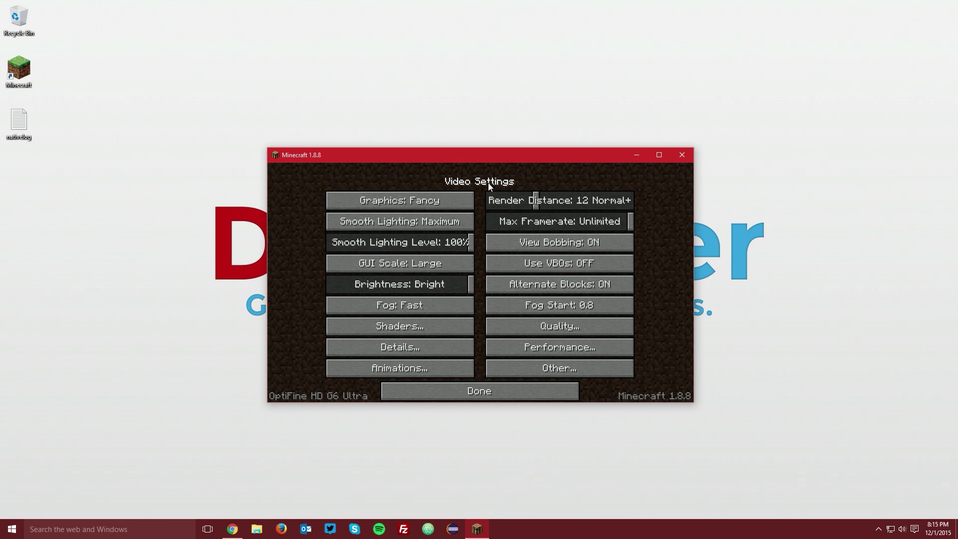
left_click(438, 391)
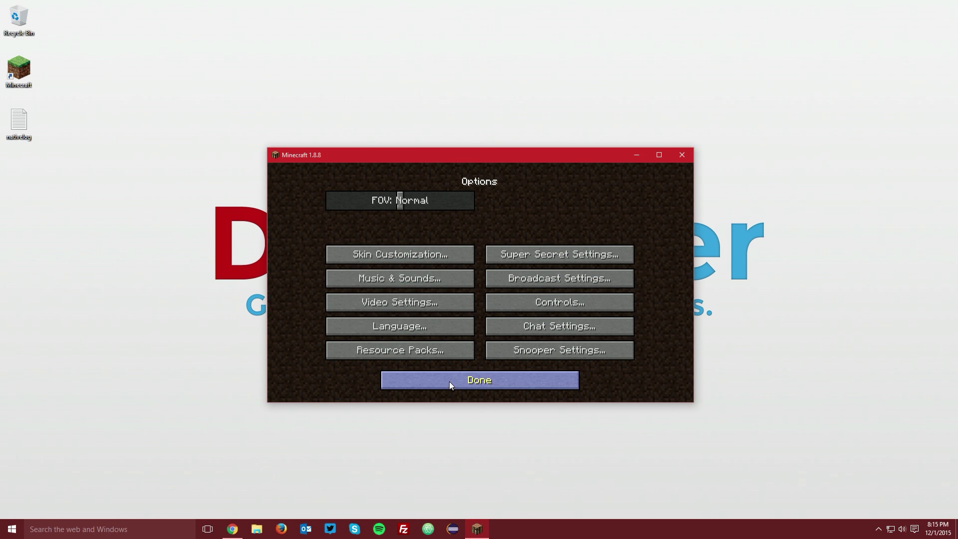
left_click(449, 382)
Load the saved singleplayer world and show the debug overlay to check the frame rate and loaded mods
left_click(453, 282)
double_click(447, 223)
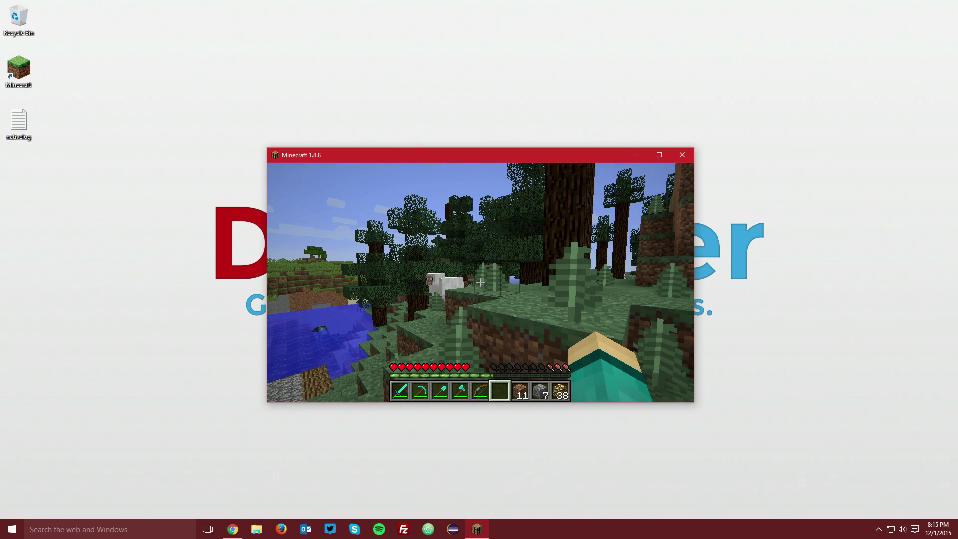
key("F3")
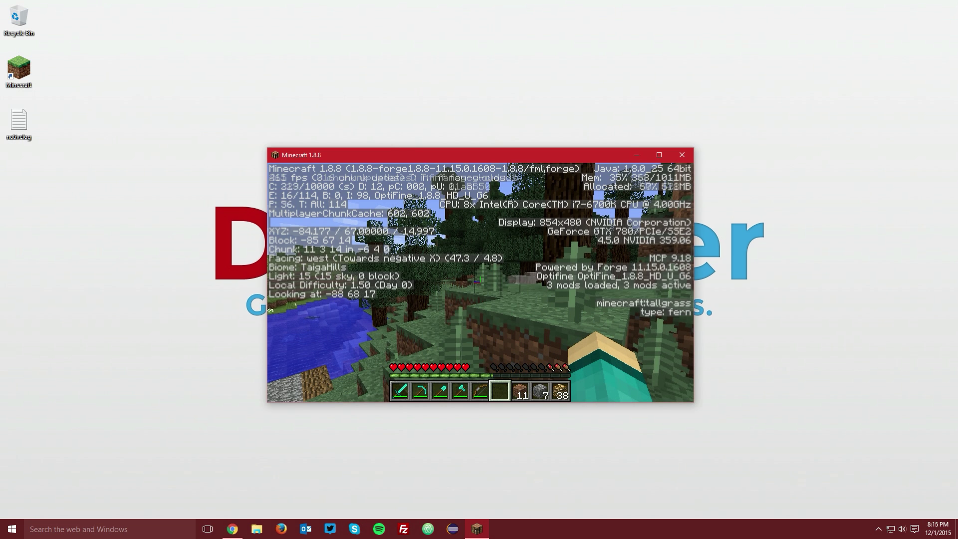